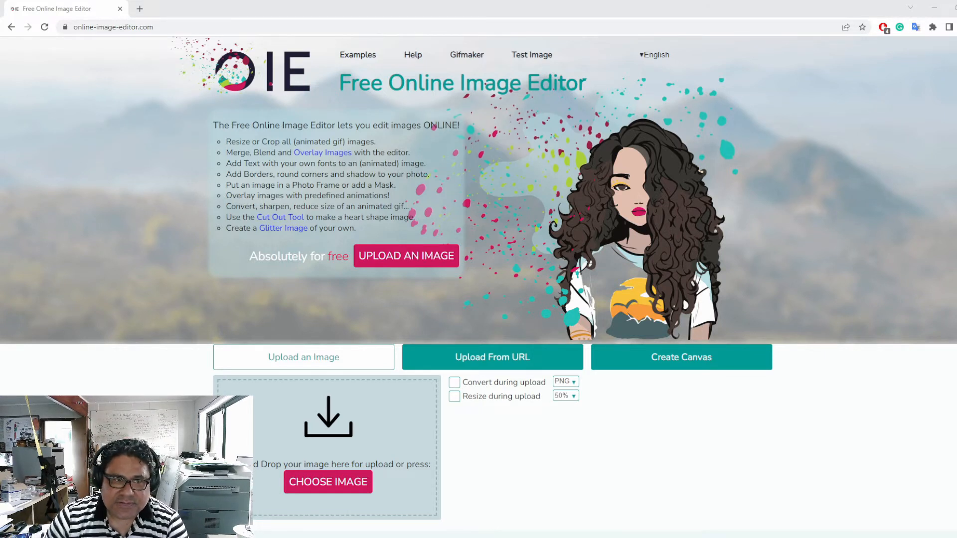
pyautogui.moveTo(166, 26); pyautogui.dragTo(54, 26)
pyautogui.click(90, 88)
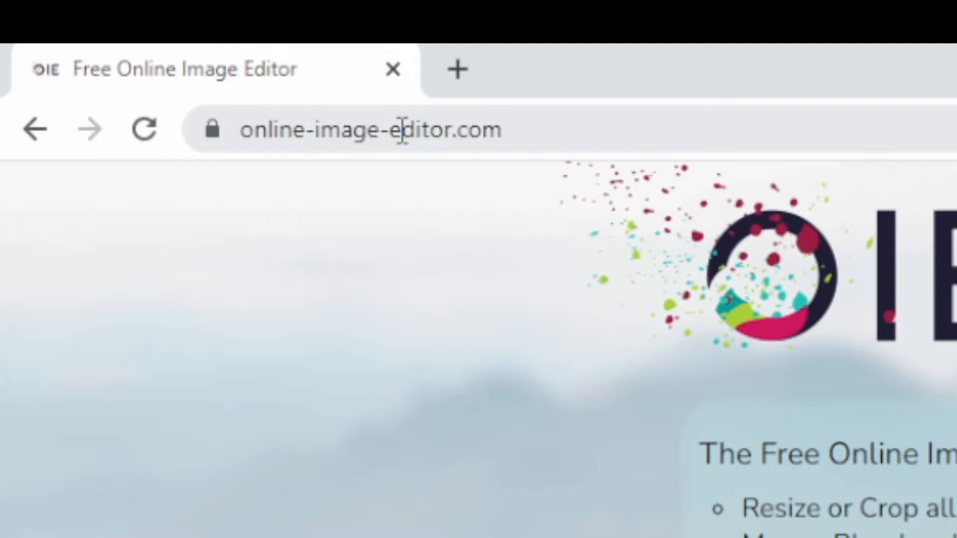
pyautogui.moveTo(547, 130); pyautogui.dragTo(240, 149)
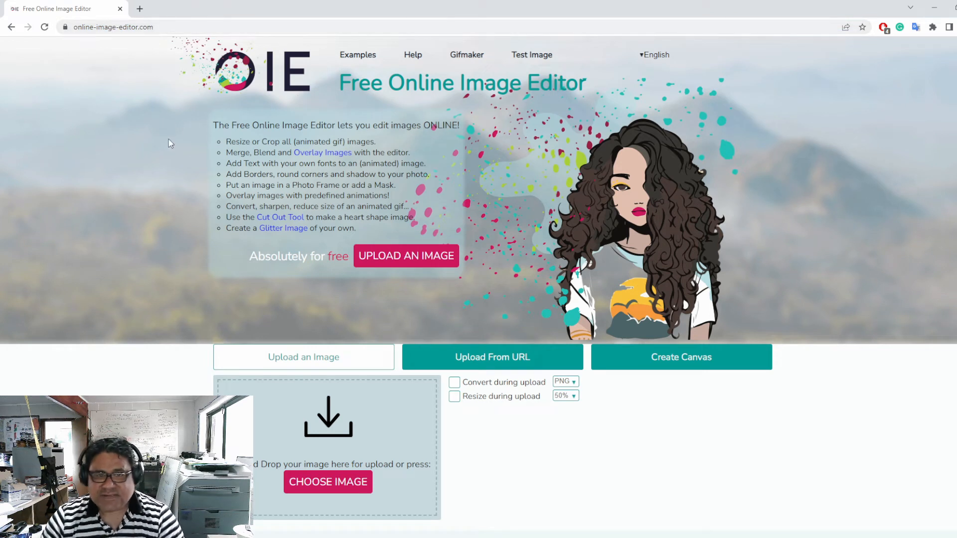
# Upload the classroom photo of three people at a table for editing
pyautogui.scroll(-4, 168, 140)
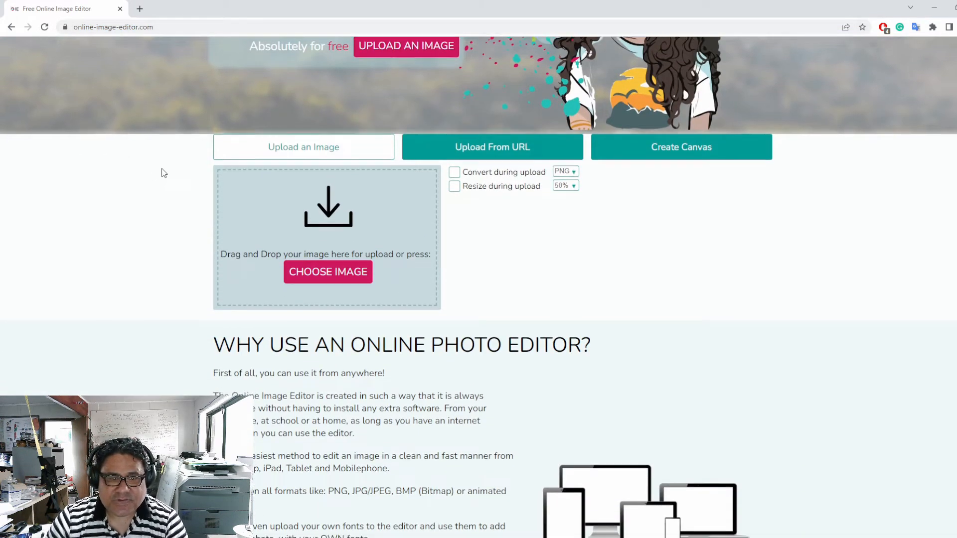
pyautogui.scroll(-14, 157, 177)
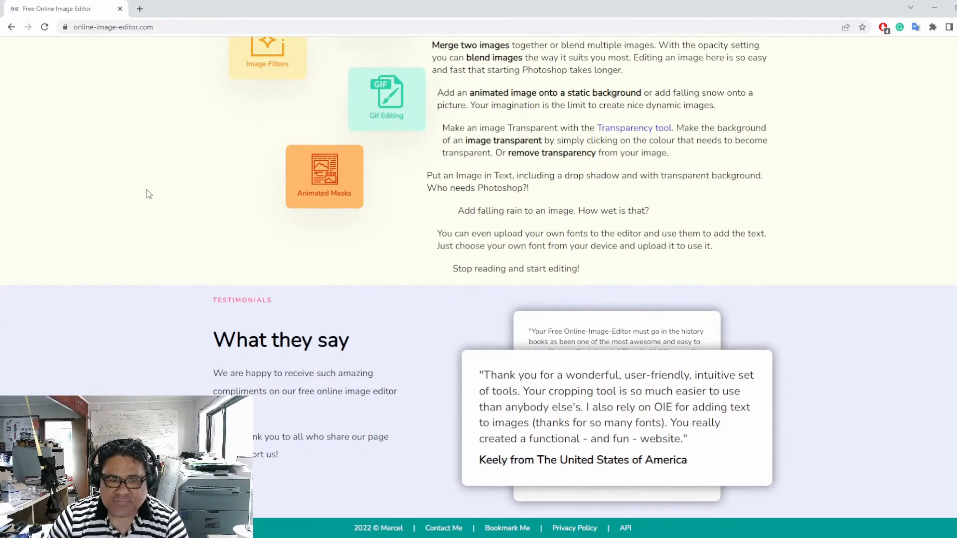
pyautogui.scroll(17, 147, 193)
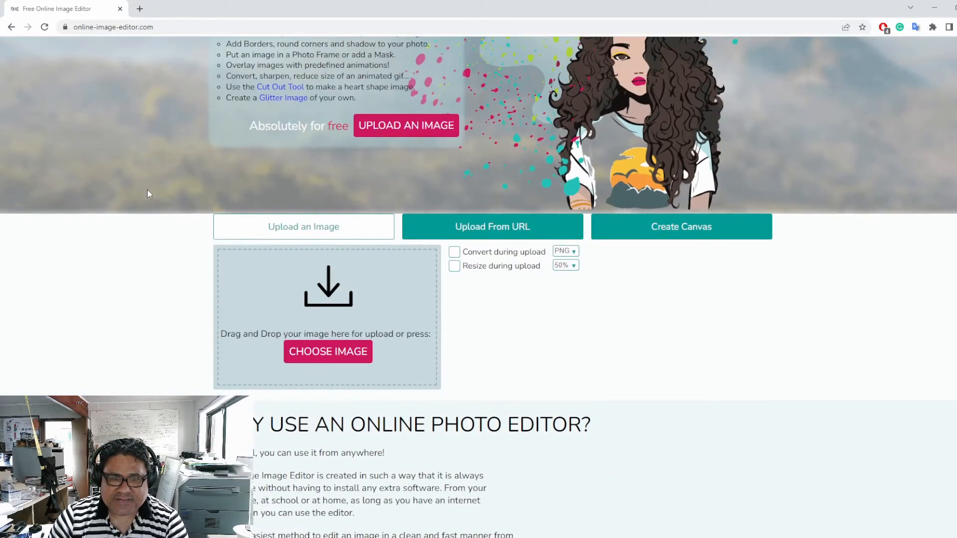
pyautogui.scroll(-3, 148, 194)
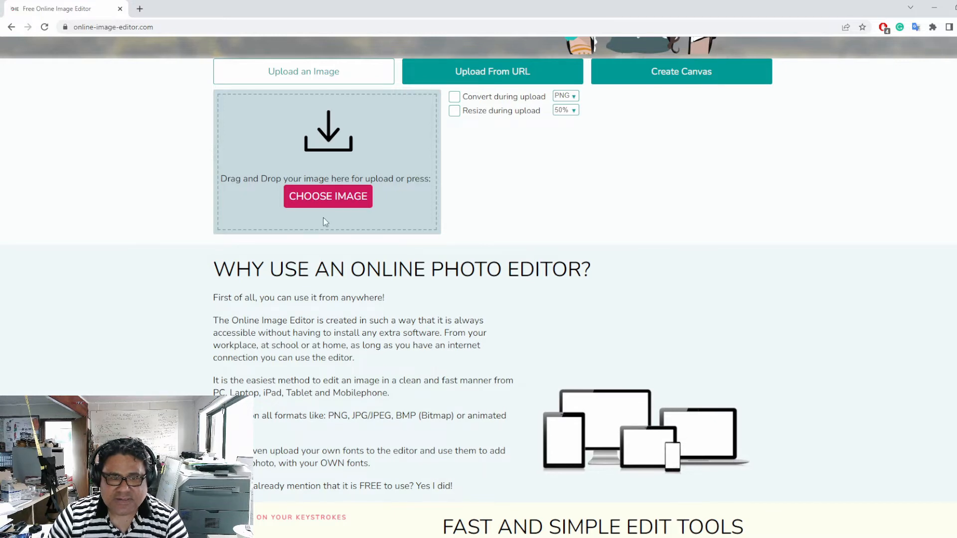
pyautogui.click(334, 200)
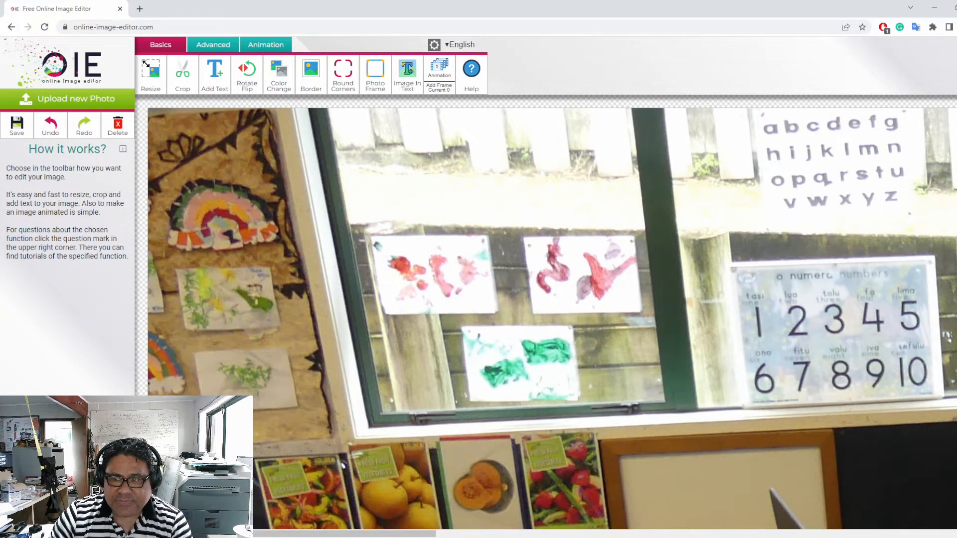
# Preview resizing the uploaded photo to a width of 1200 pixels with the aspect ratio kept
pyautogui.scroll(-7, 788, 339)
pyautogui.scroll(-3, 756, 388)
pyautogui.scroll(10, 750, 388)
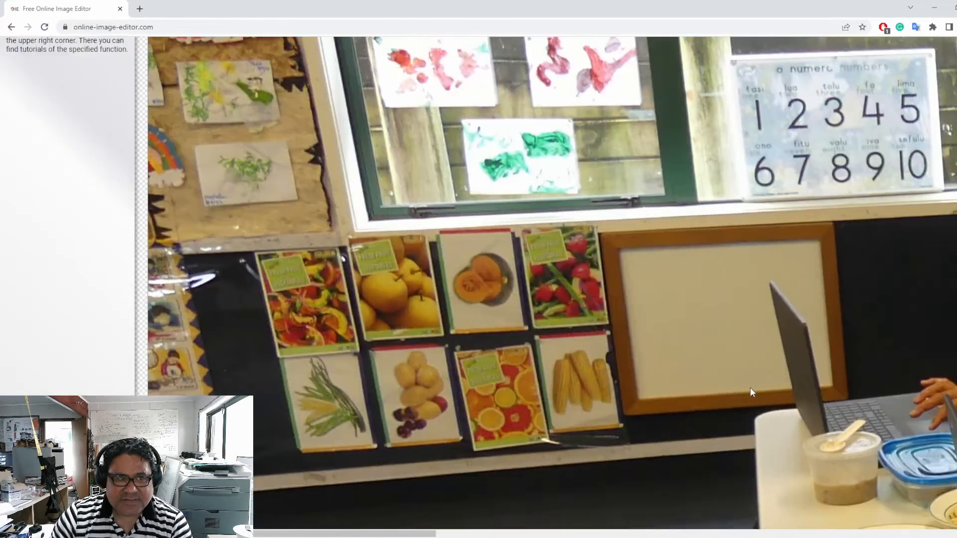
pyautogui.click(155, 80)
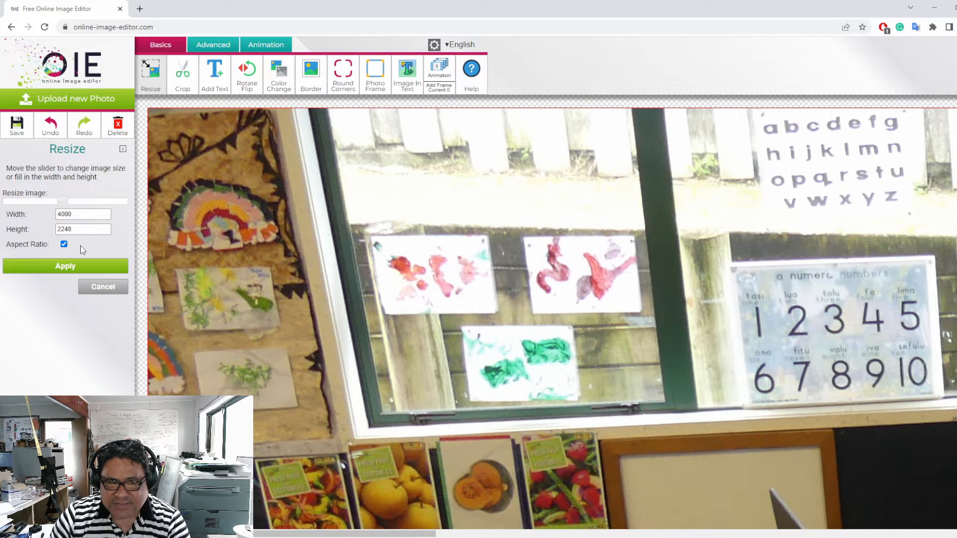
pyautogui.doubleClick(85, 215)
pyautogui.write('1200')
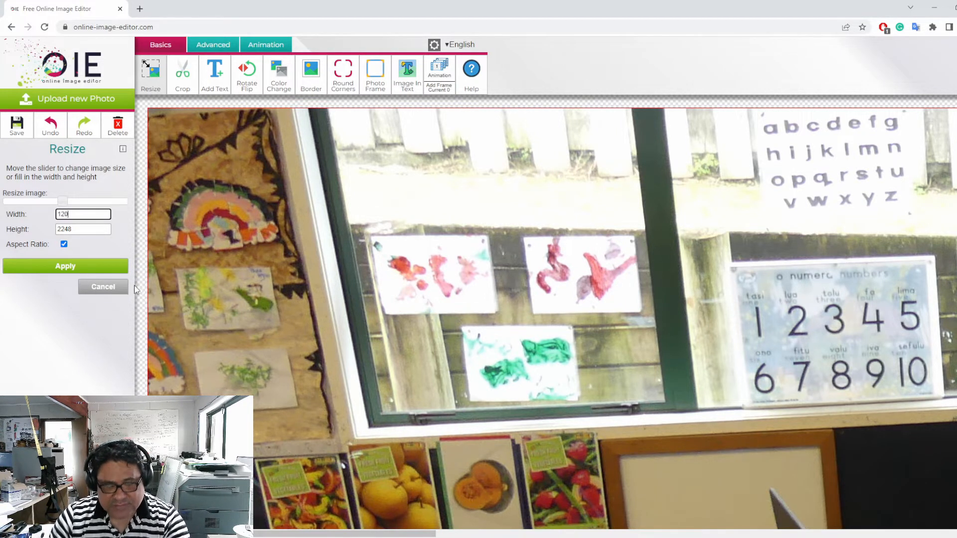
pyautogui.click(104, 245)
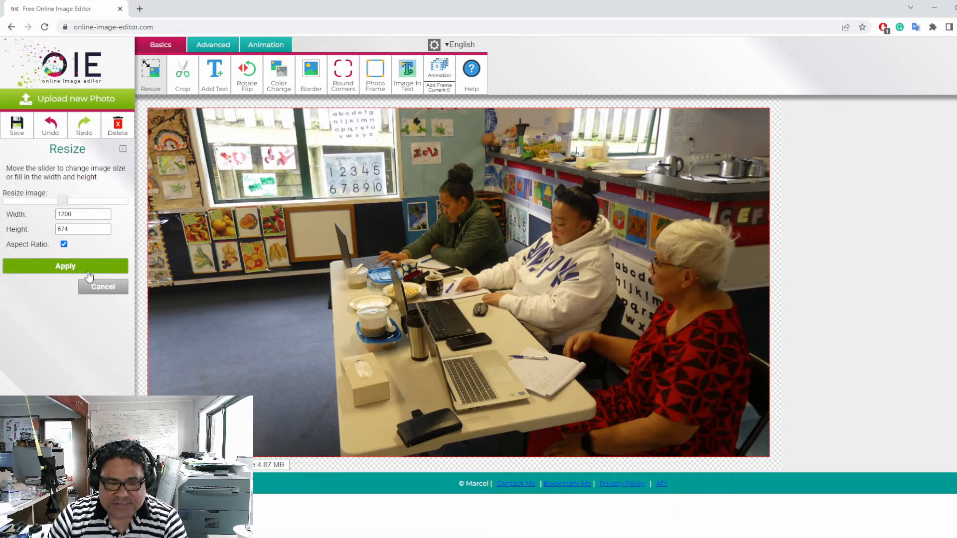
# Try out smaller photo sizes by setting the resize width to 900 and to 500 pixels
pyautogui.doubleClick(76, 214)
pyautogui.write('900')
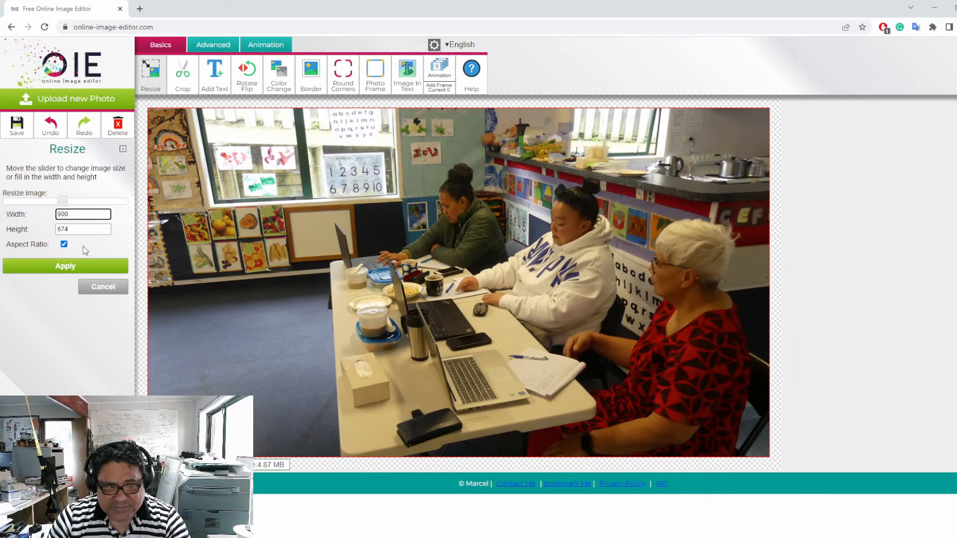
pyautogui.click(91, 250)
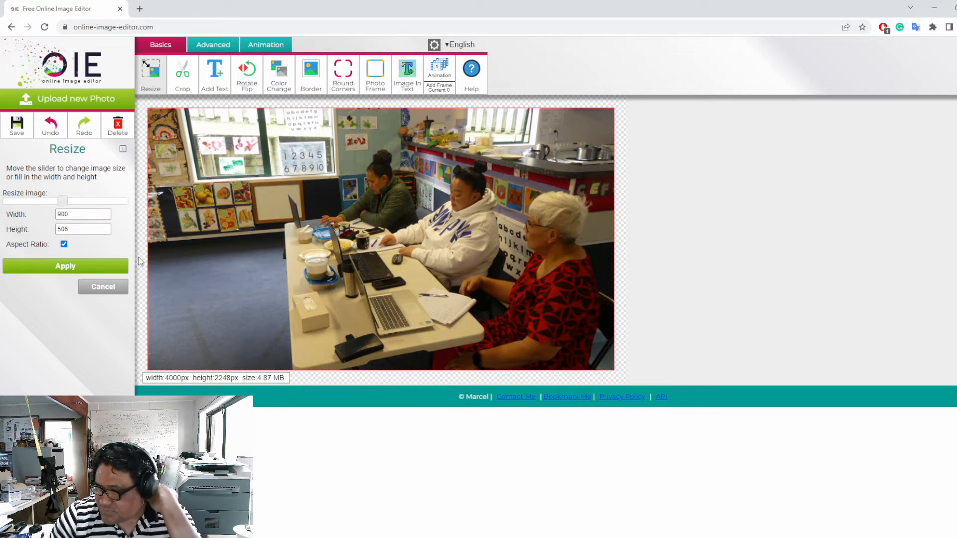
pyautogui.doubleClick(98, 215)
pyautogui.write('500')
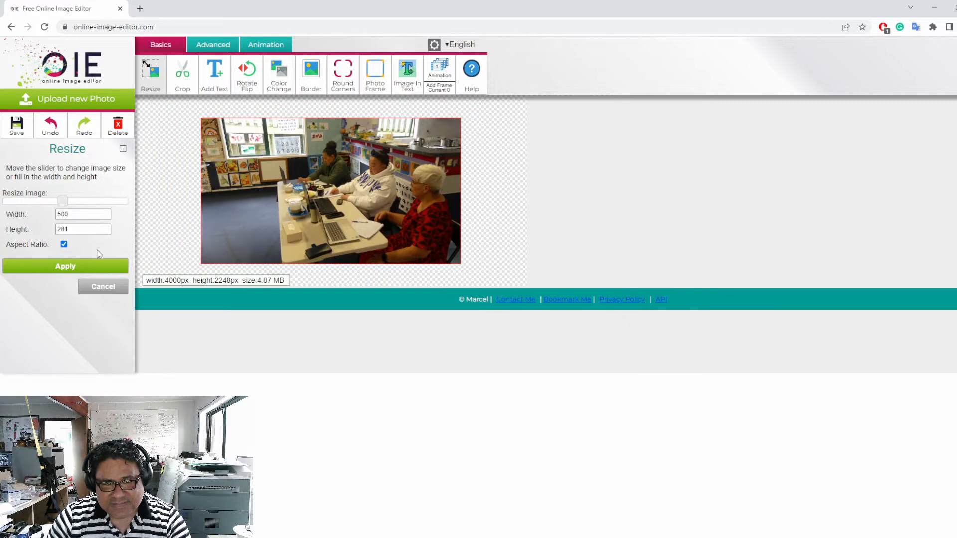
# Change the resize width to 800 and to 900 pixels to preview the photo at a larger size
pyautogui.doubleClick(89, 214)
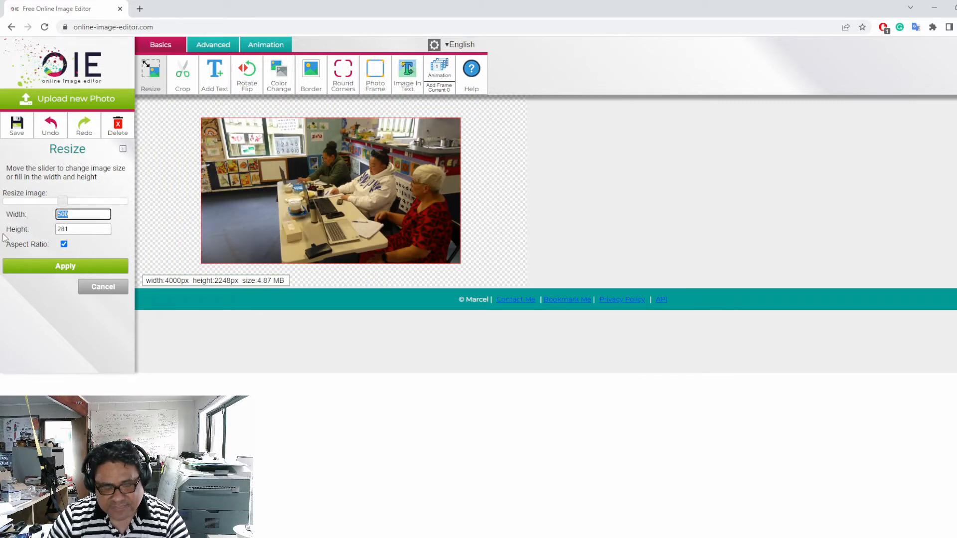
pyautogui.write('800')
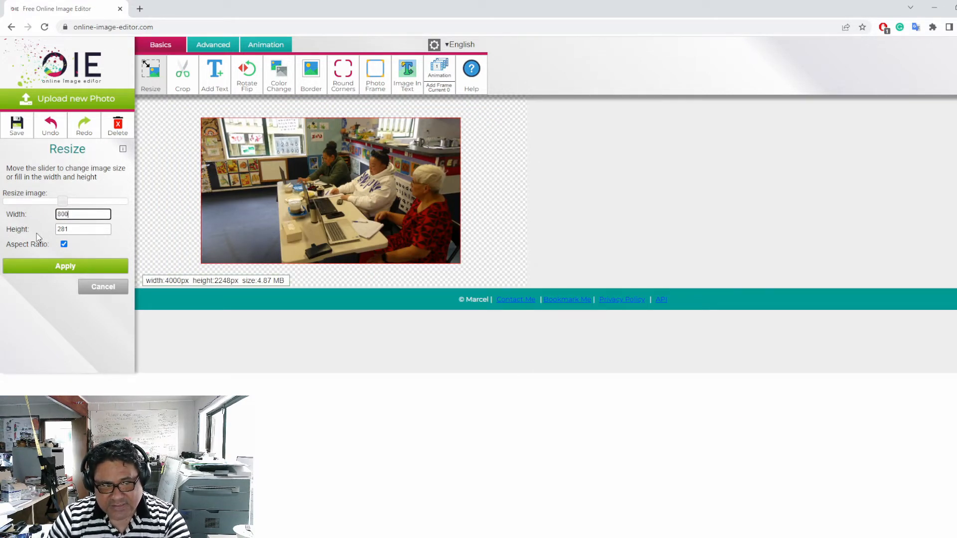
pyautogui.doubleClick(92, 214)
pyautogui.write('900')
pyautogui.click(115, 246)
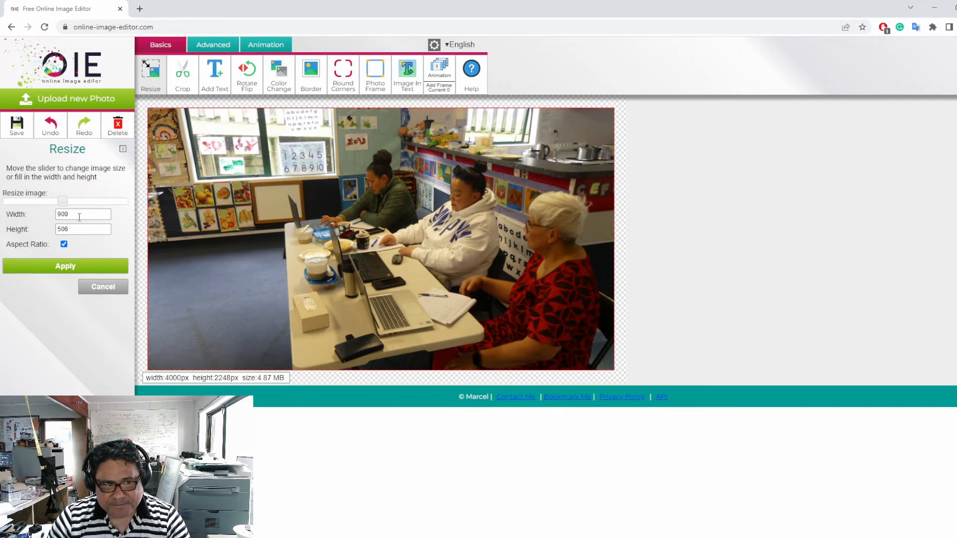
# Set the resize width back to 1200 pixels and switch to the Crop tool without applying the resize
pyautogui.moveTo(80, 215); pyautogui.dragTo(7, 218)
pyautogui.write('1200')
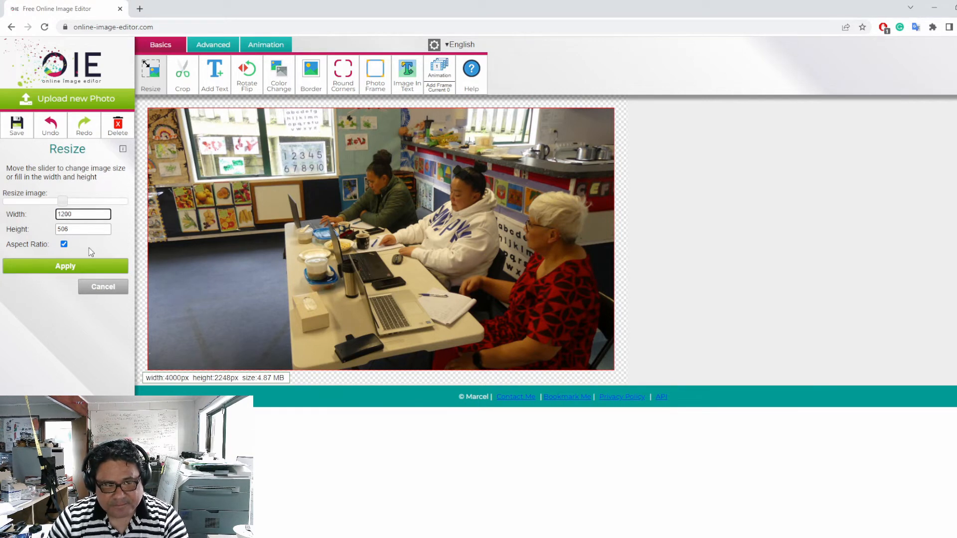
pyautogui.click(90, 248)
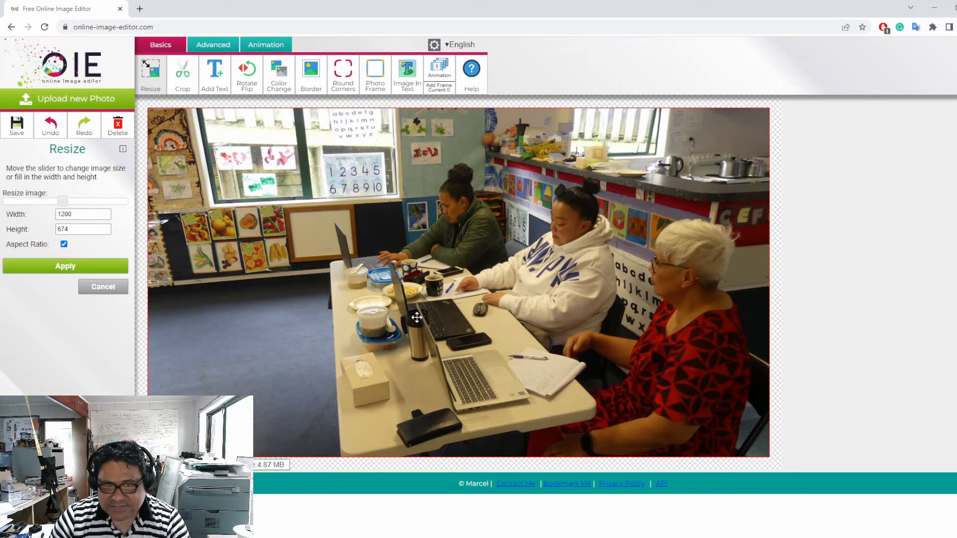
pyautogui.click(182, 76)
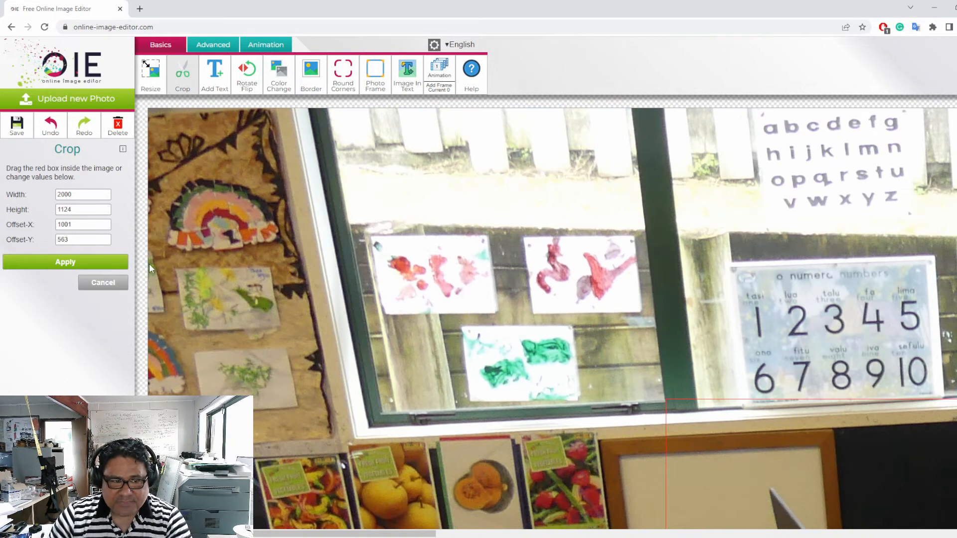
# Resize the photo to a width of 1200 pixels with the aspect ratio kept, and apply the change
pyautogui.click(152, 79)
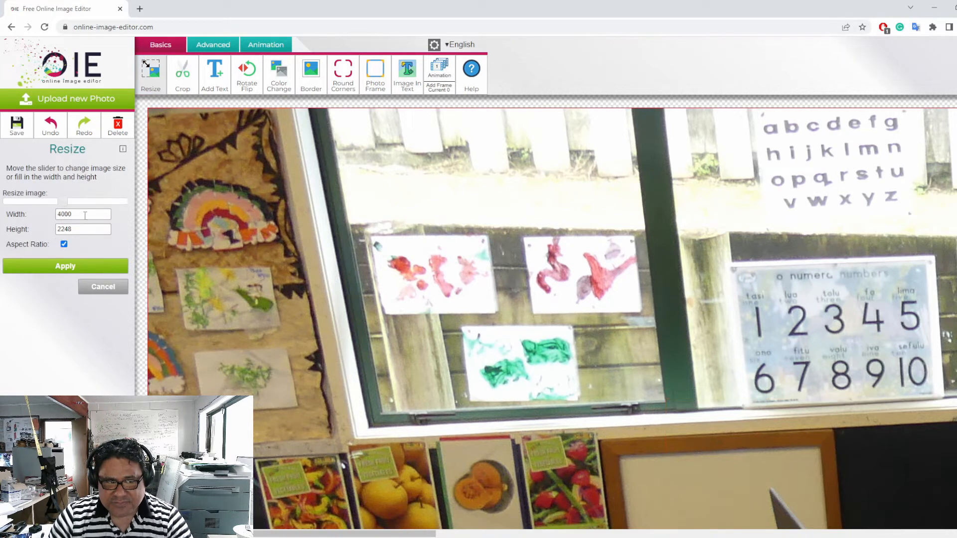
pyautogui.moveTo(84, 215); pyautogui.dragTo(45, 222)
pyautogui.write('1200')
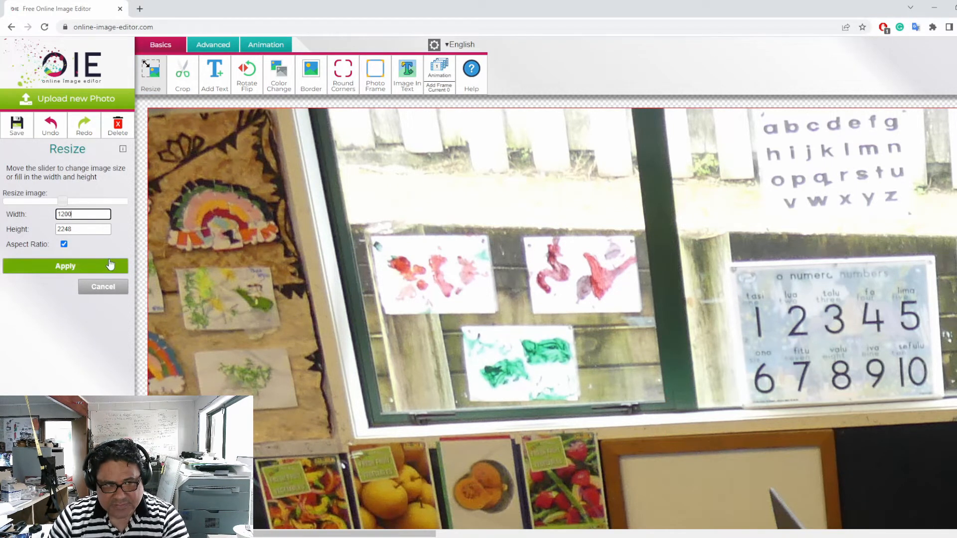
pyautogui.click(89, 266)
pyautogui.click(90, 264)
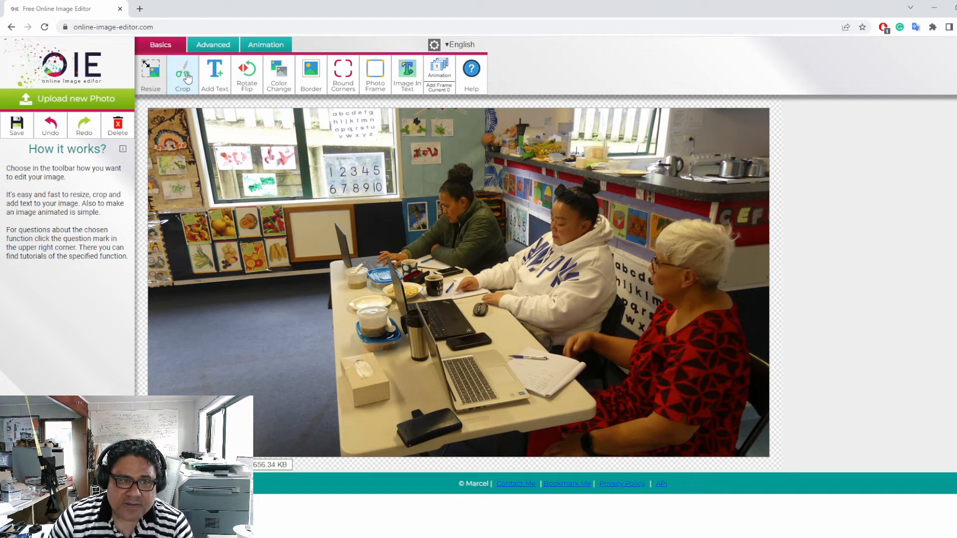
# Crop the photo around the three people at the table to about 761 by 601 pixels, offset about 384 horizontally and 49 vertically
pyautogui.click(182, 82)
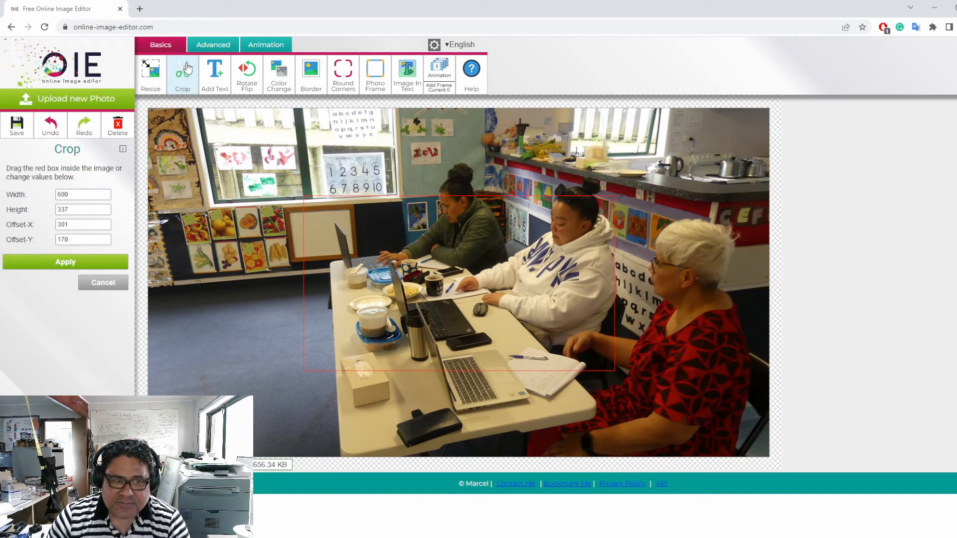
pyautogui.moveTo(472, 254); pyautogui.dragTo(483, 215)
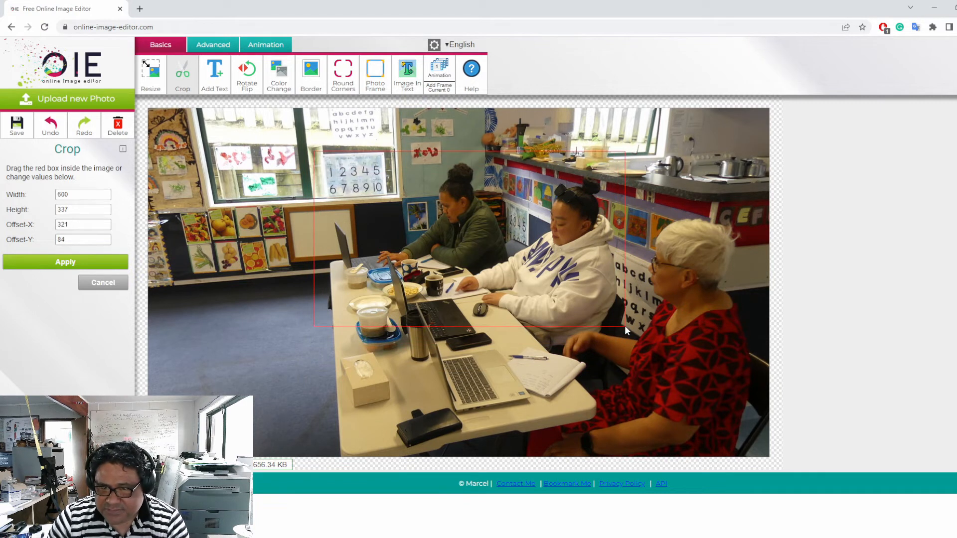
pyautogui.moveTo(624, 325); pyautogui.dragTo(725, 449)
pyautogui.moveTo(621, 366); pyautogui.dragTo(636, 350)
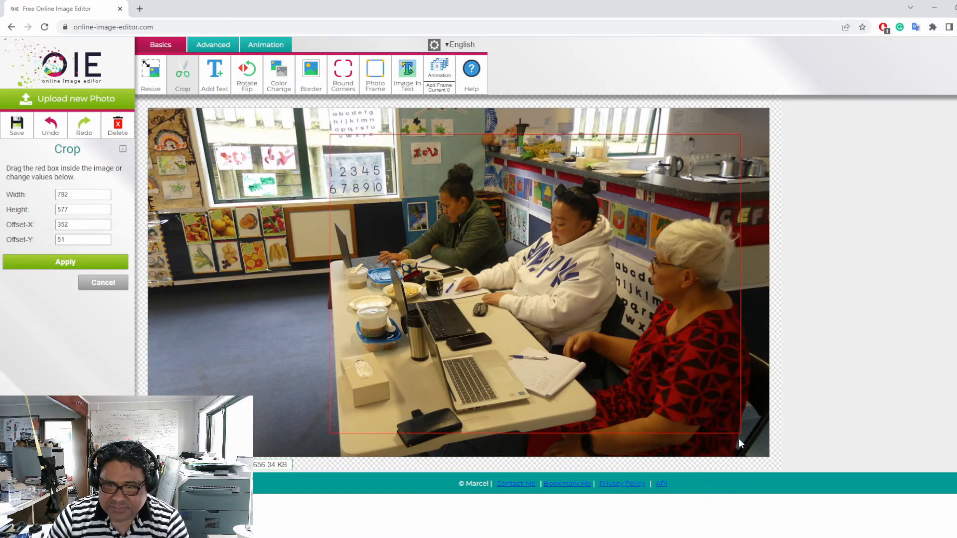
pyautogui.moveTo(740, 433); pyautogui.dragTo(741, 442)
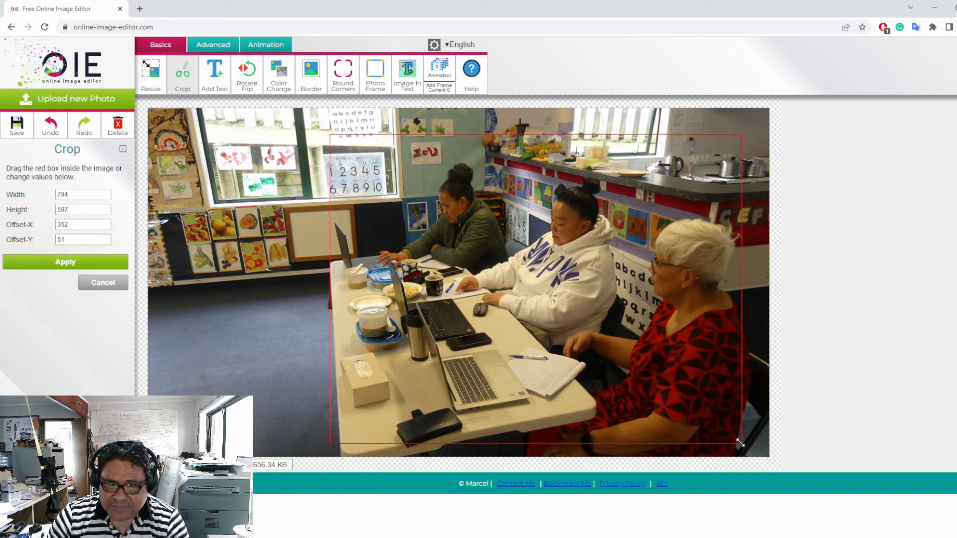
pyautogui.moveTo(599, 385); pyautogui.dragTo(615, 383)
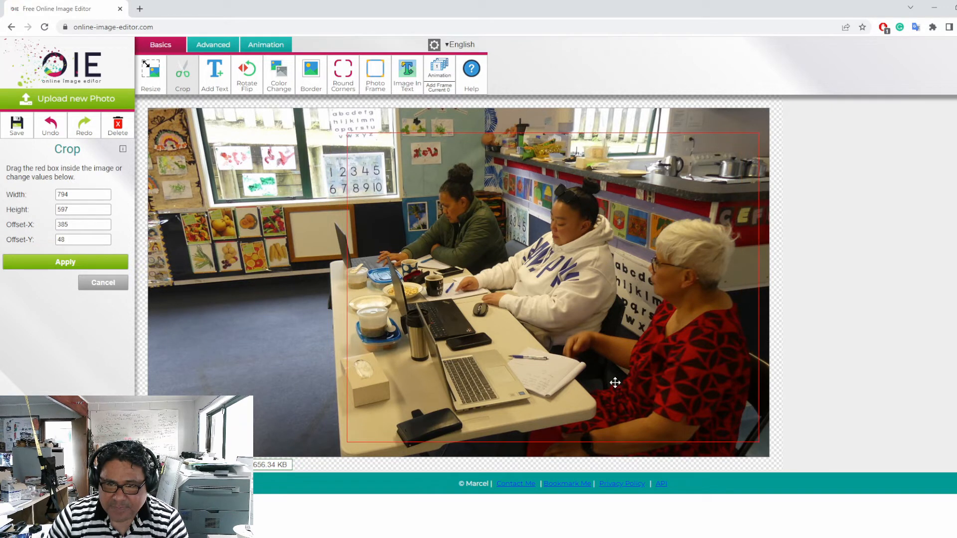
pyautogui.moveTo(759, 442); pyautogui.dragTo(740, 443)
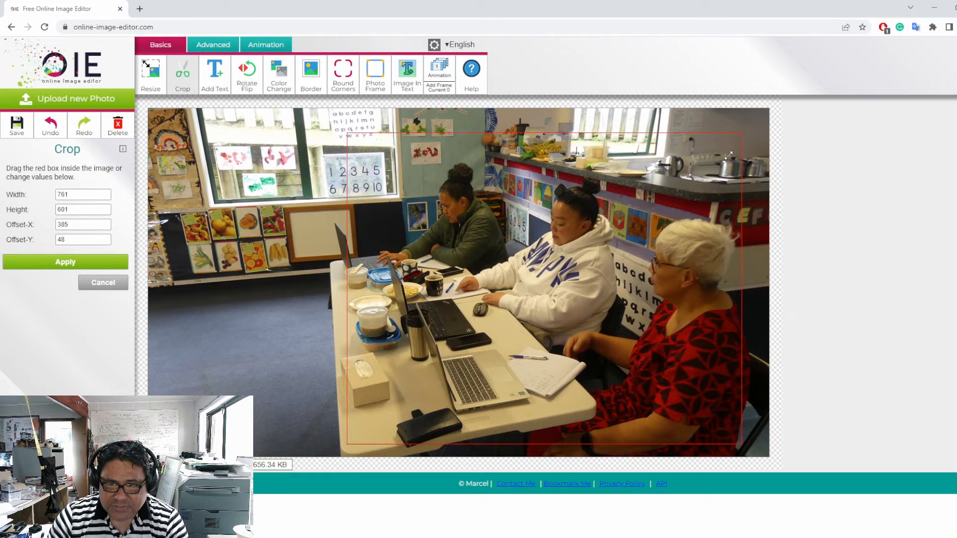
pyautogui.moveTo(609, 262); pyautogui.dragTo(571, 268)
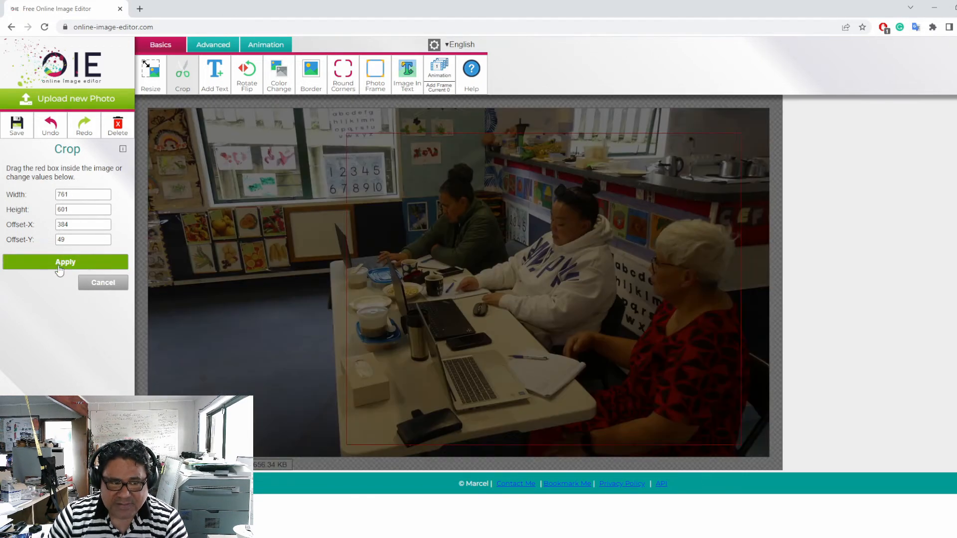
pyautogui.click(60, 264)
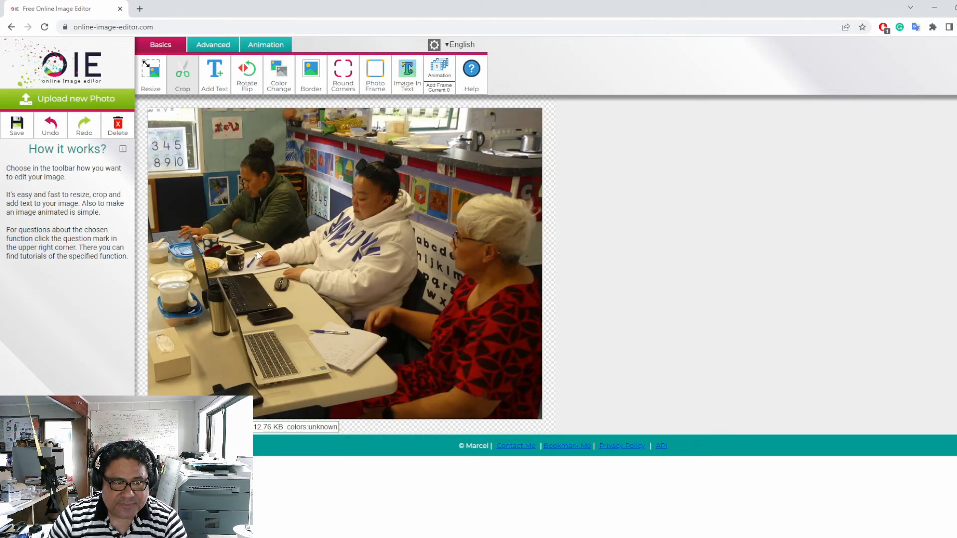
# Save the cropped image locally in the PIX folder
pyautogui.click(18, 125)
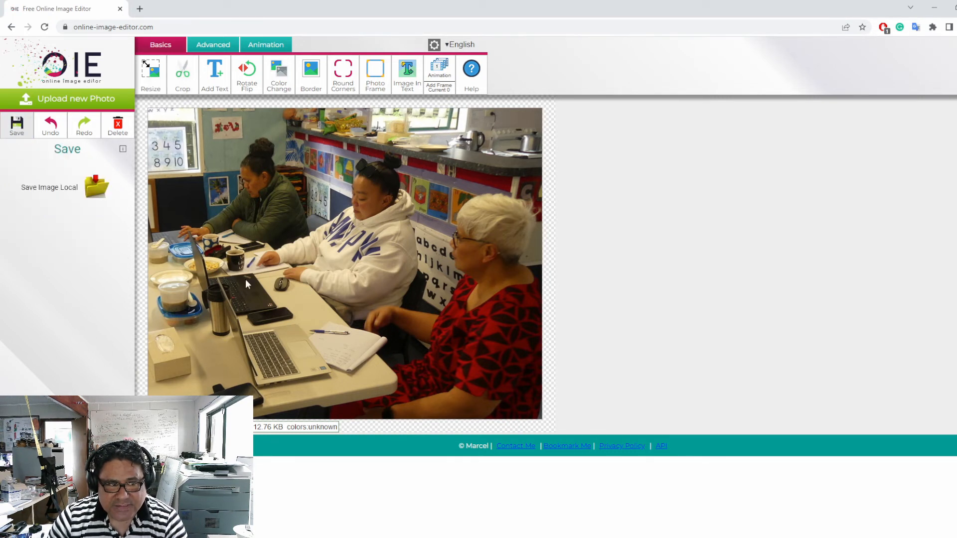
pyautogui.click(95, 189)
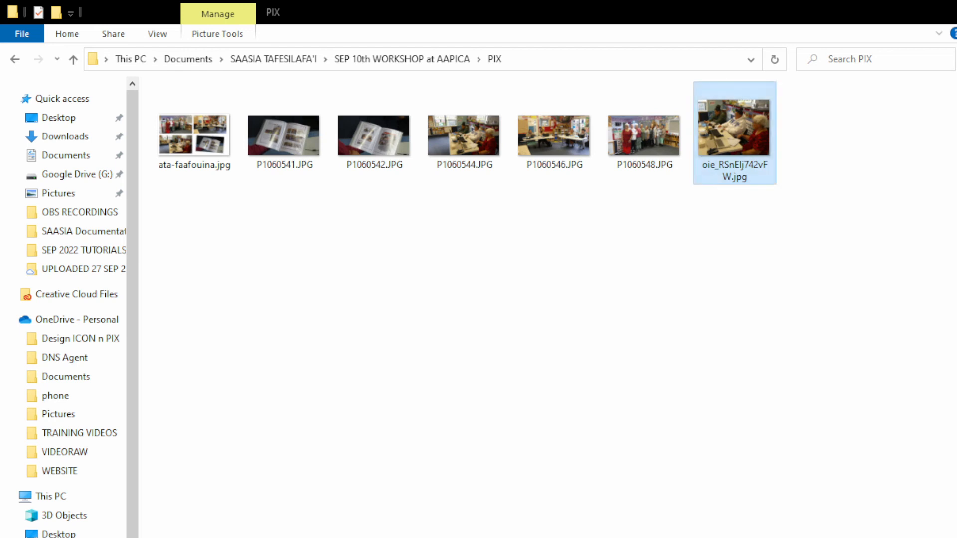
pyautogui.click(790, 221)
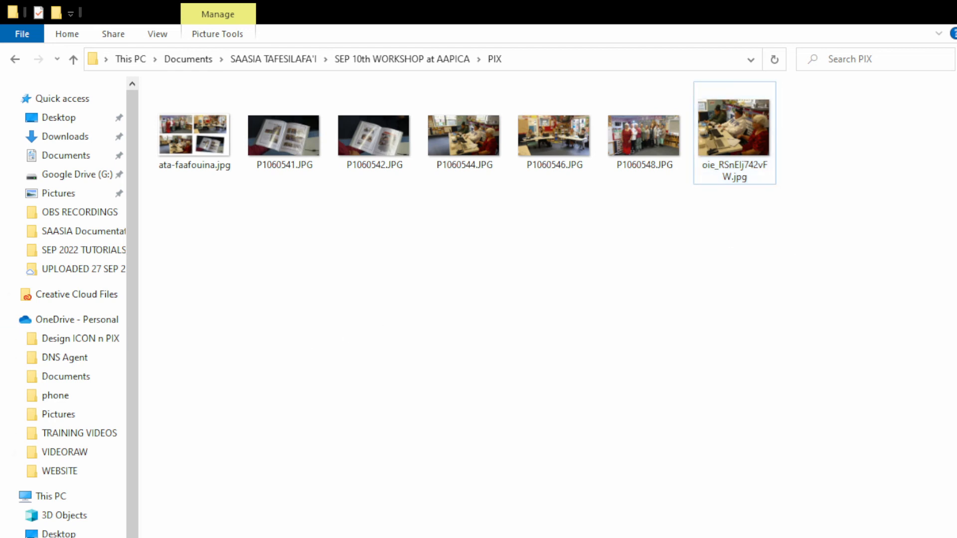